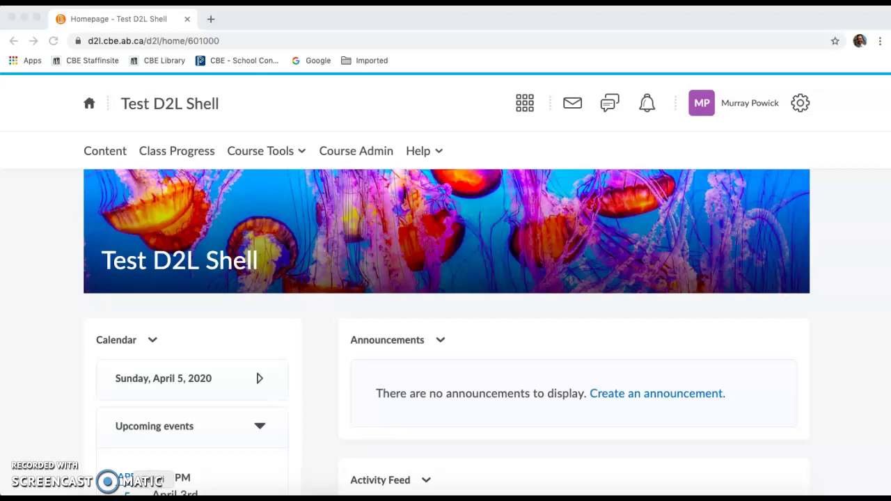
- Open the Virtual Classroom tool from the course tools list
{"action": "left_click", "coordinate": [301, 152]}
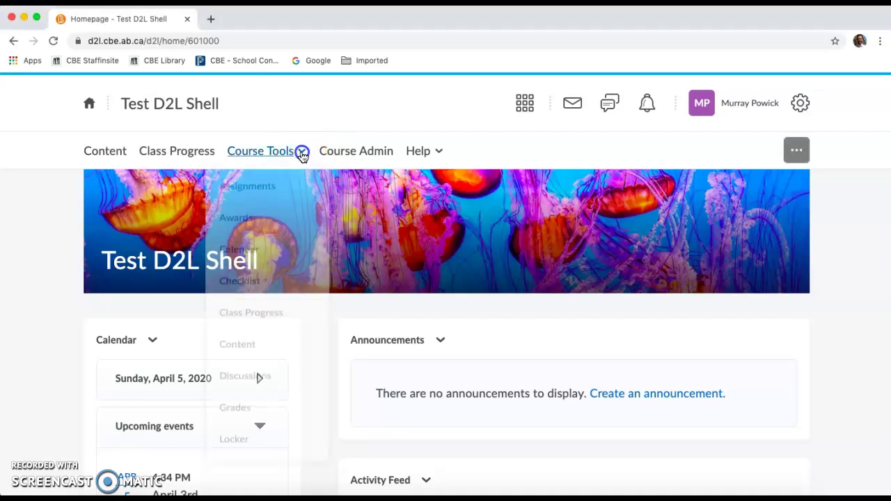
{"action": "scroll", "coordinate": [272, 313], "scroll_direction": "down", "scroll_amount": 3}
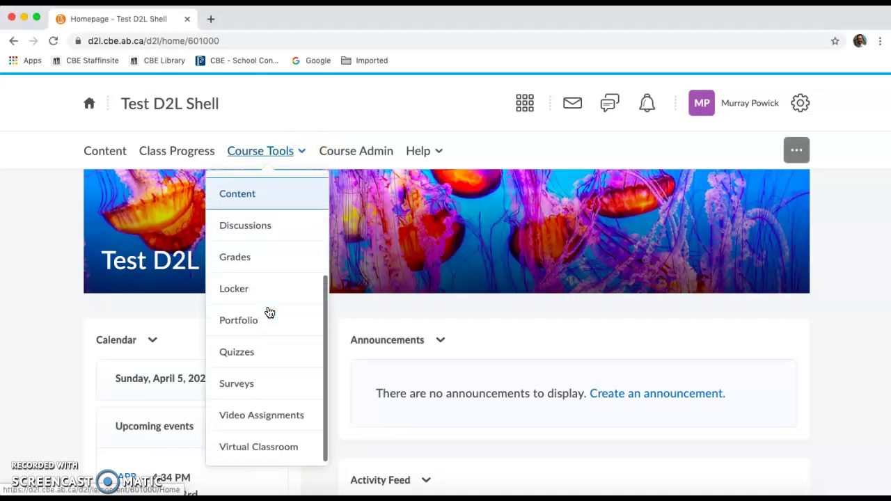
{"action": "left_click", "coordinate": [237, 452]}
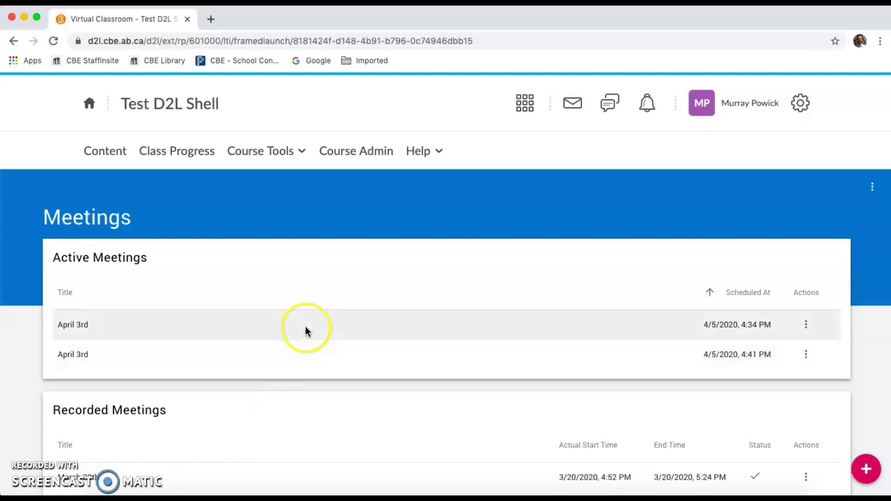
- Schedule a new meeting titled 'April 3rd' starting now with a 240-minute maximum duration
{"action": "left_click", "coordinate": [867, 472]}
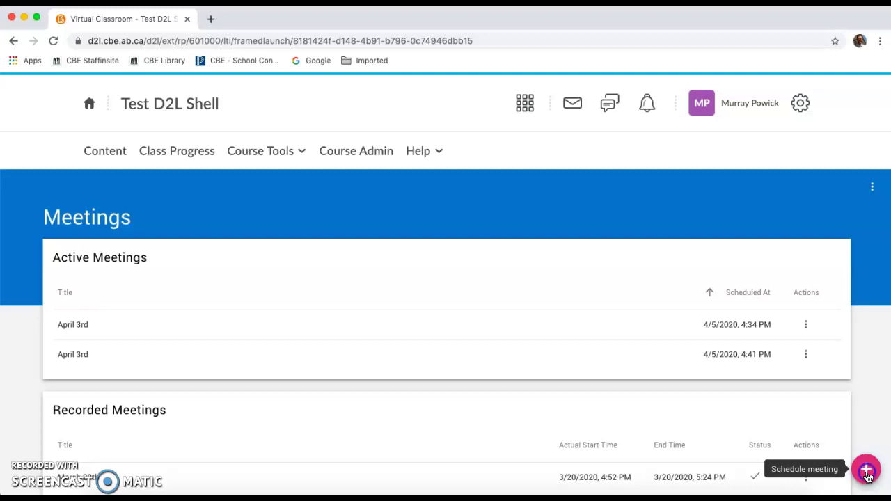
{"action": "left_click", "coordinate": [332, 252]}
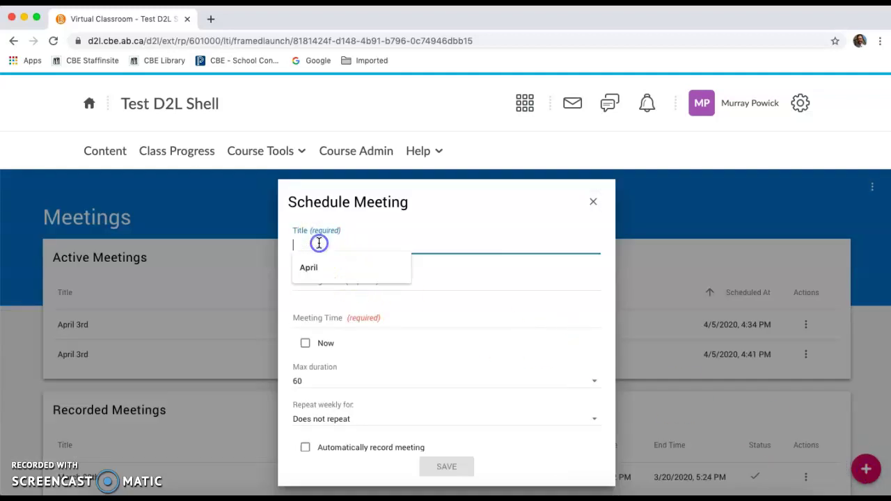
{"action": "type", "text": "April 3rd"}
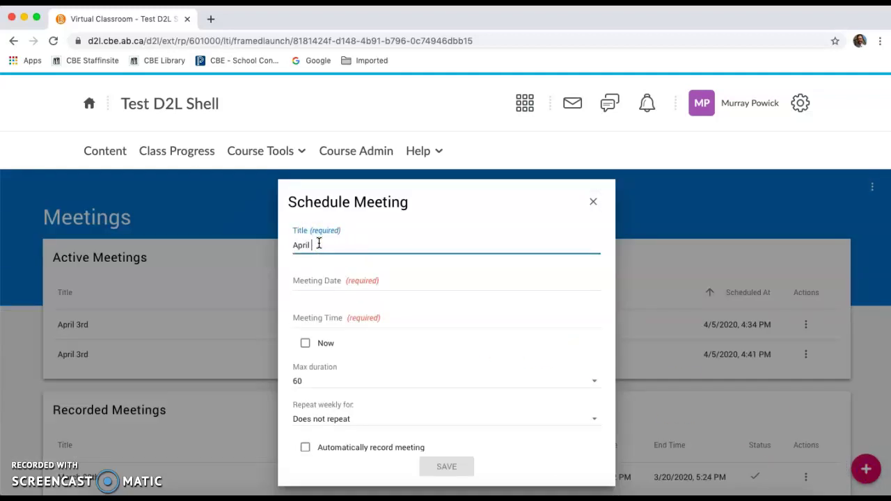
{"action": "left_click", "coordinate": [319, 301]}
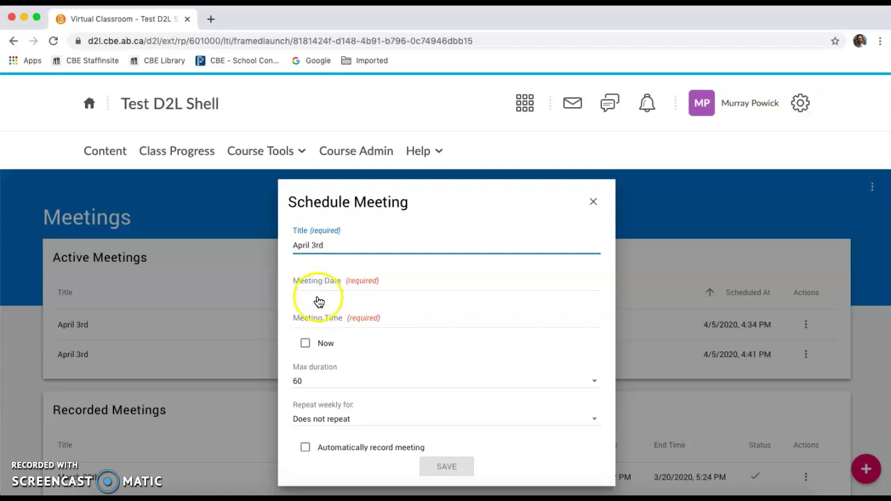
{"action": "left_click", "coordinate": [305, 344]}
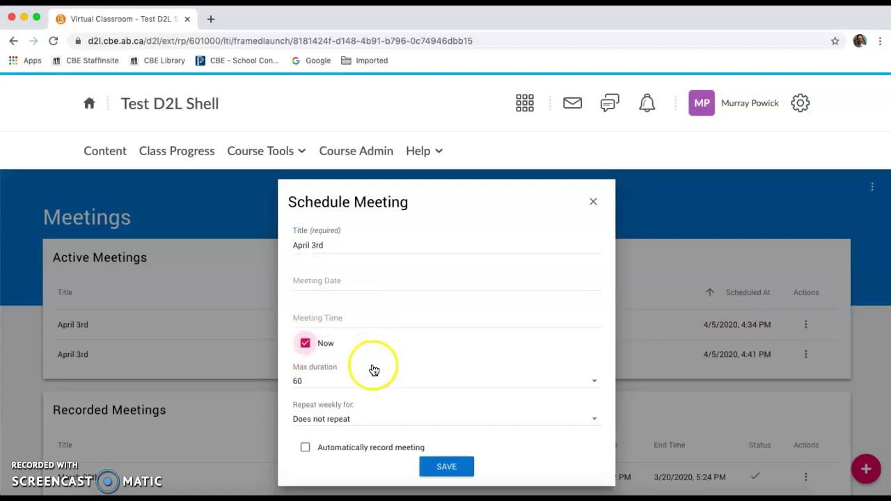
{"action": "left_click", "coordinate": [553, 380]}
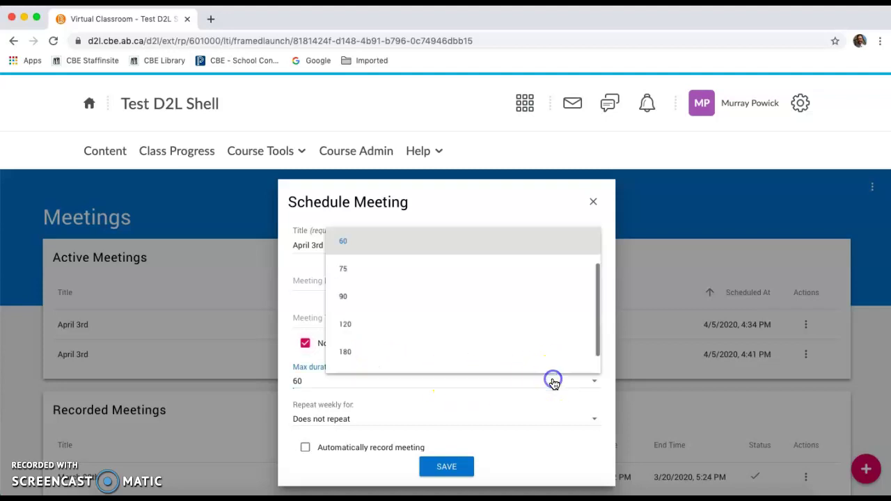
{"action": "scroll", "coordinate": [479, 350], "scroll_direction": "down", "scroll_amount": 2}
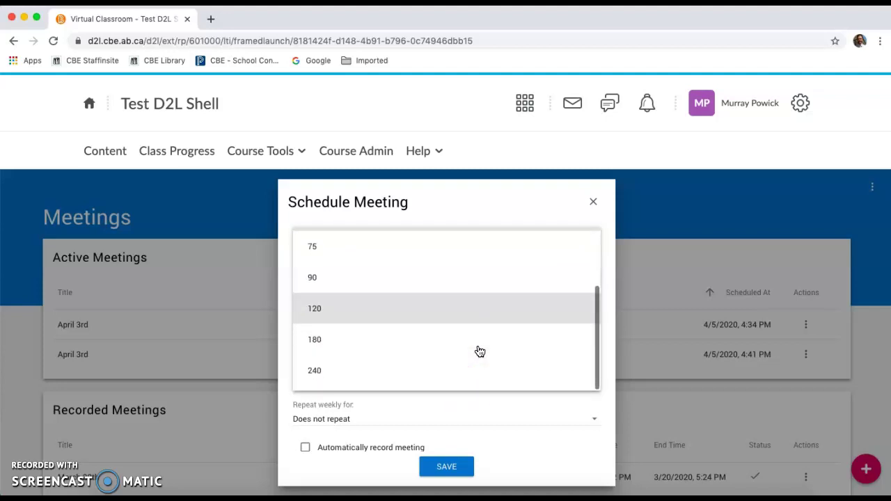
{"action": "left_click", "coordinate": [322, 374]}
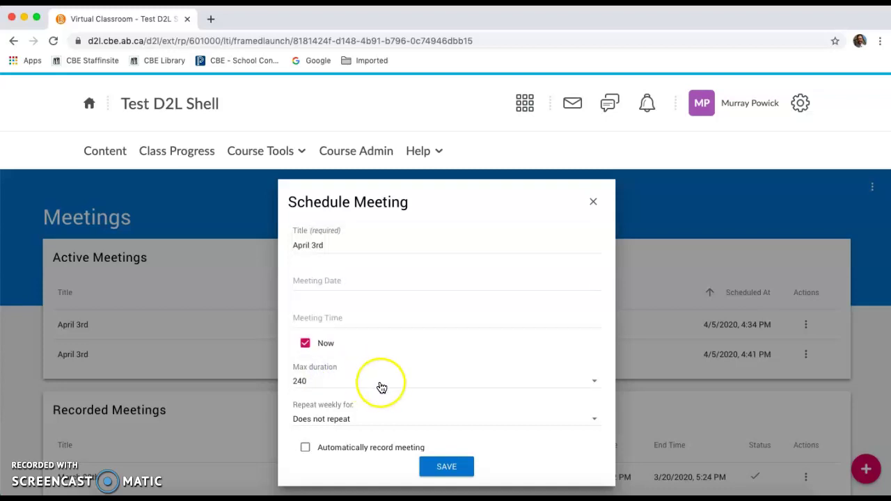
{"action": "scroll", "coordinate": [382, 388], "scroll_direction": "down", "scroll_amount": 1}
{"action": "scroll", "coordinate": [382, 388], "scroll_direction": "down", "scroll_amount": 3}
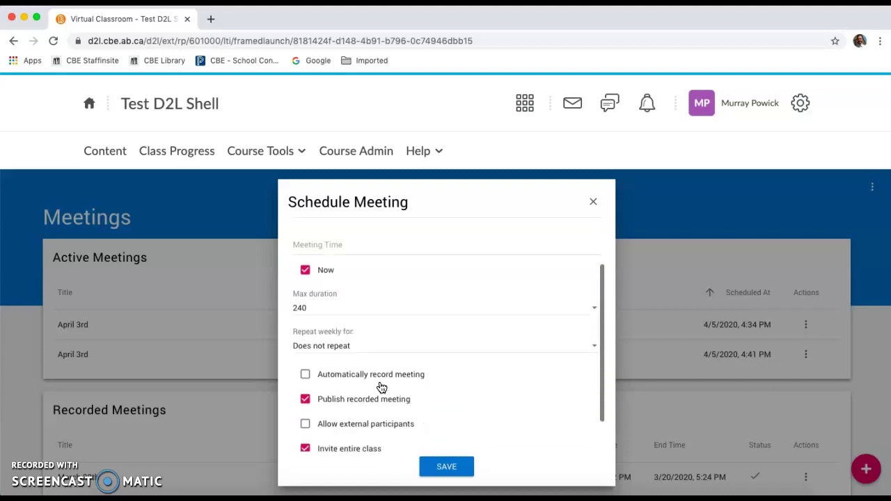
{"action": "scroll", "coordinate": [381, 387], "scroll_direction": "down", "scroll_amount": 1}
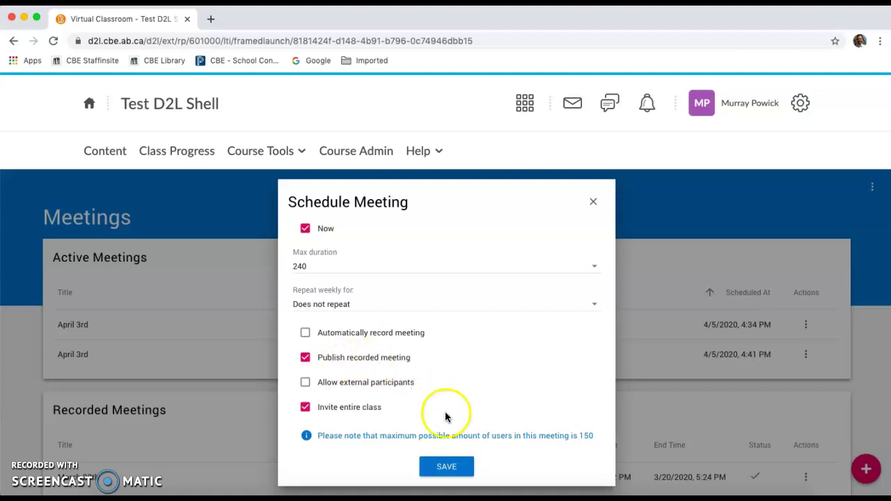
- Save the new April 3rd meeting, then launch an April 3rd meeting from its actions menu
{"action": "left_click", "coordinate": [451, 469]}
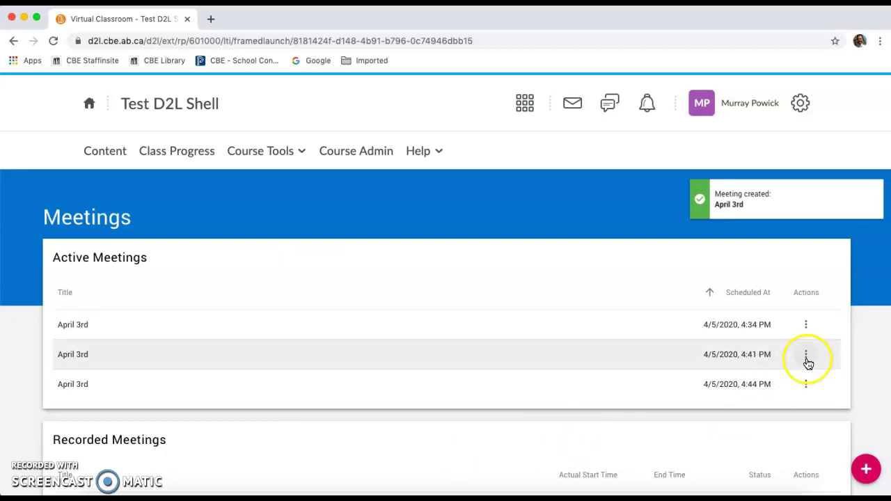
{"action": "left_click", "coordinate": [806, 356]}
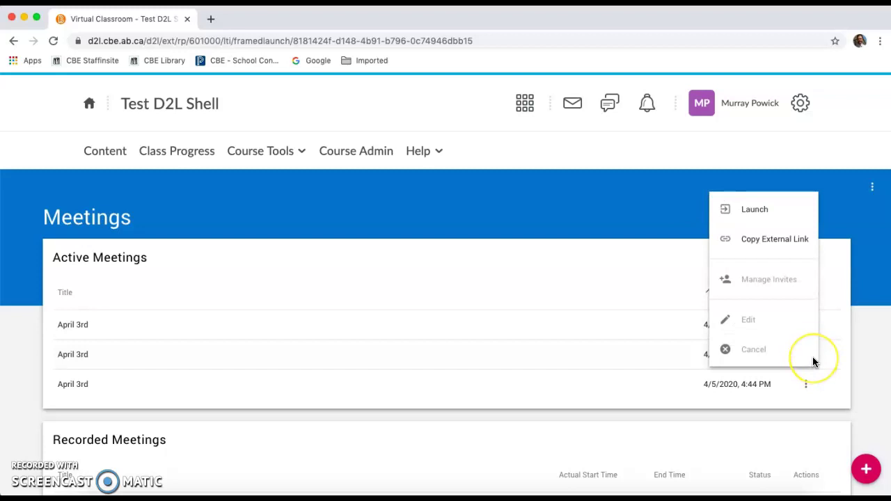
{"action": "left_click", "coordinate": [753, 209]}
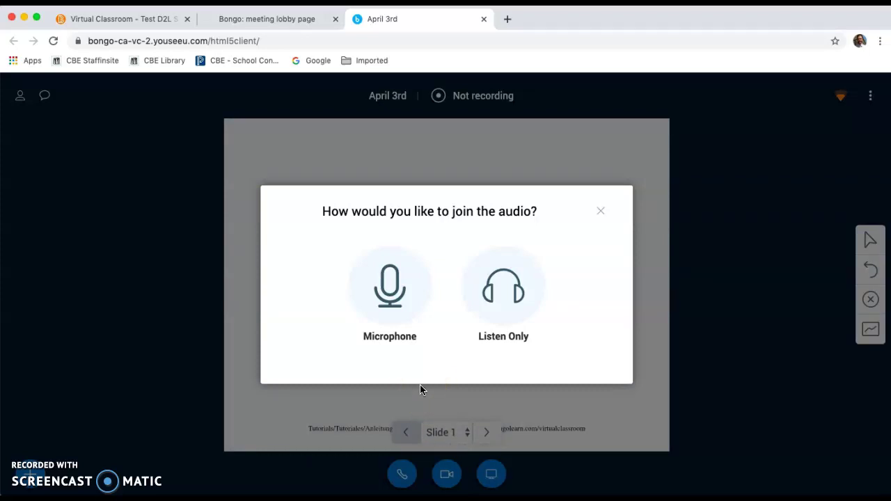
- Join the meeting audio by microphone and confirm the echo test was heard
{"action": "left_click", "coordinate": [395, 299]}
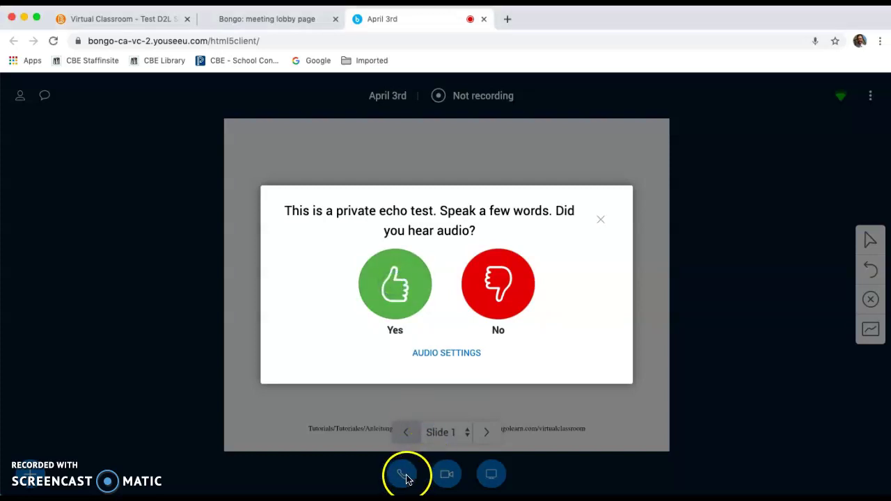
{"action": "left_click", "coordinate": [398, 299]}
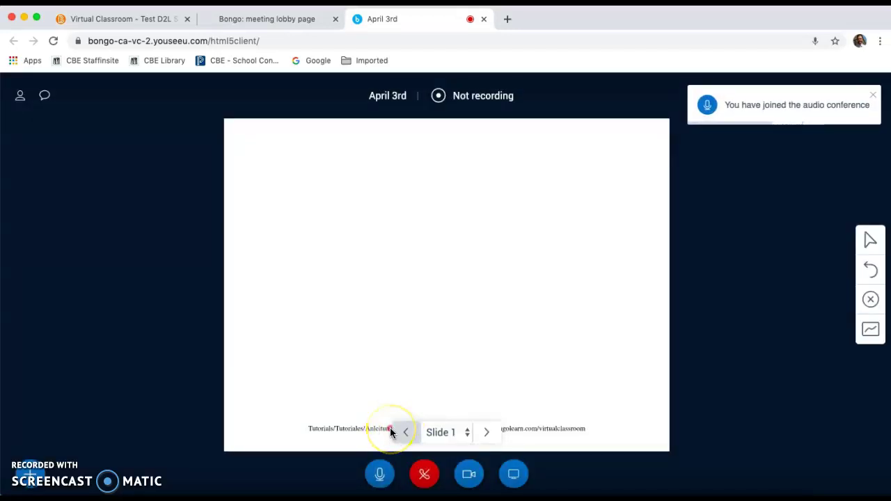
- Mute the microphone, show the public chat and user list, and dismiss the antivirus alert
{"action": "left_click", "coordinate": [382, 473]}
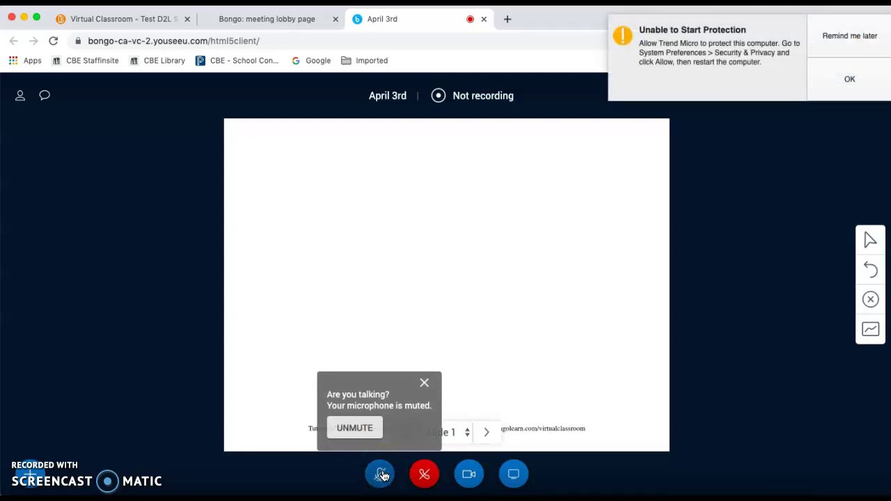
{"action": "left_click", "coordinate": [49, 104]}
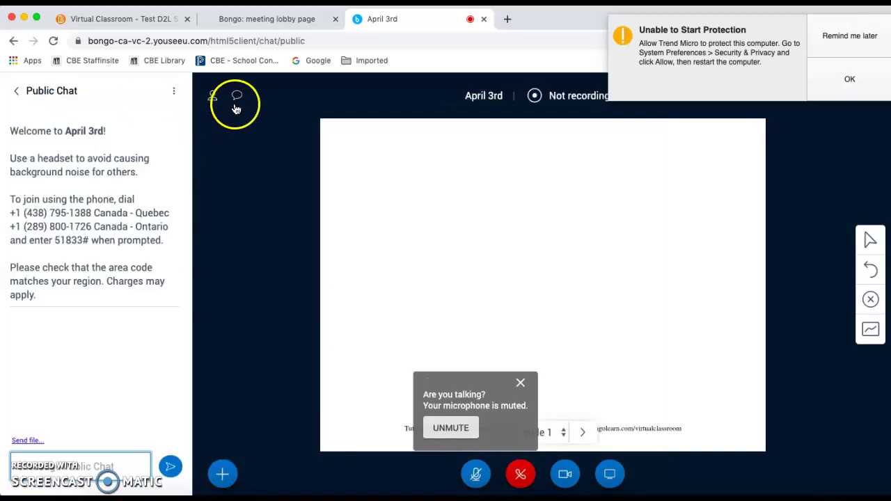
{"action": "left_click", "coordinate": [216, 105]}
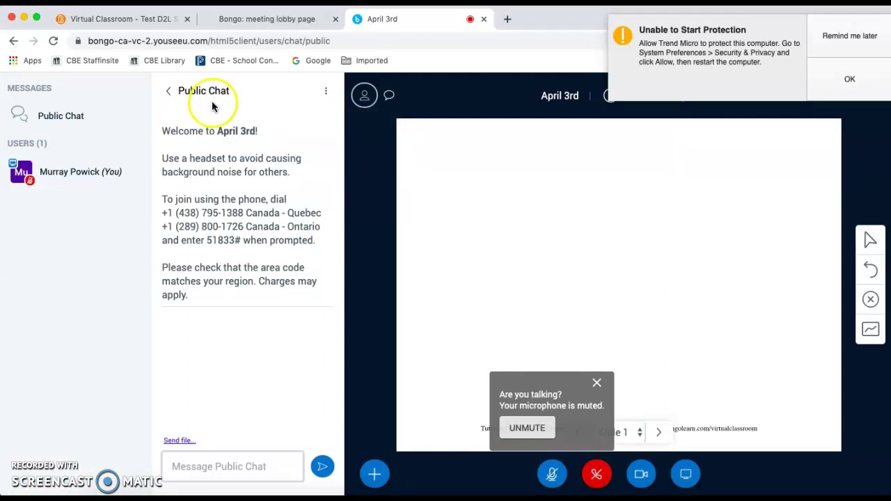
{"action": "left_click", "coordinate": [839, 36]}
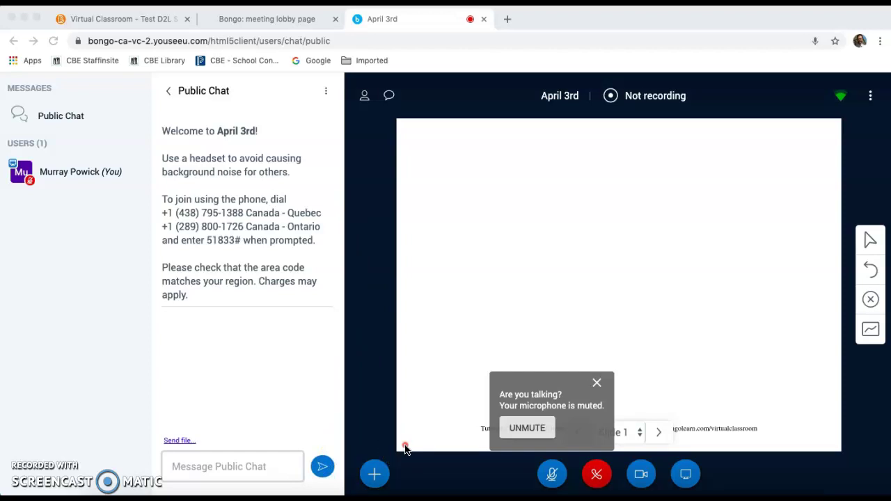
- Open the meeting's options menu from the top-right three-dot button
{"action": "left_click", "coordinate": [440, 448]}
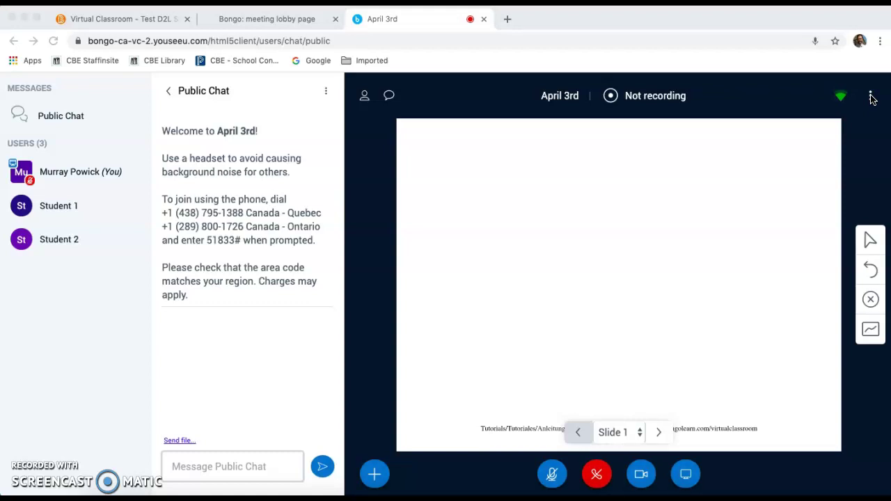
{"action": "left_click", "coordinate": [871, 98]}
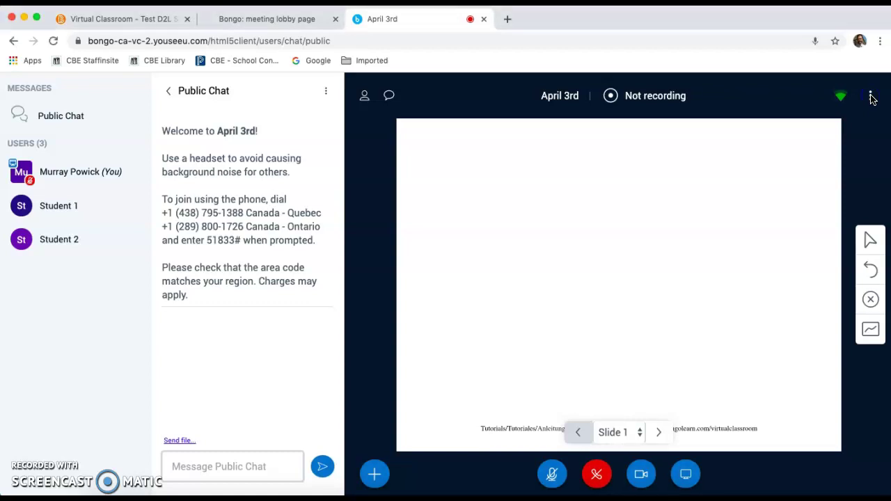
{"action": "left_click", "coordinate": [871, 97]}
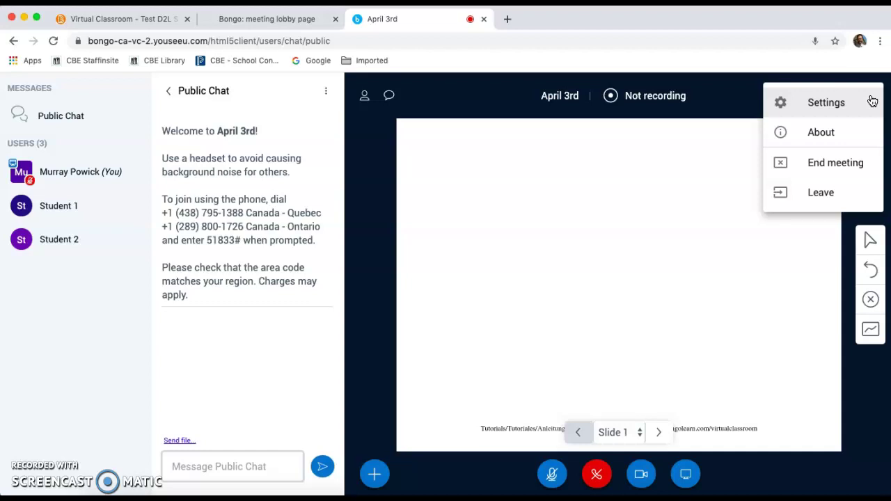
- Lock private chat for all participants in the meeting settings and save
{"action": "left_click", "coordinate": [825, 110]}
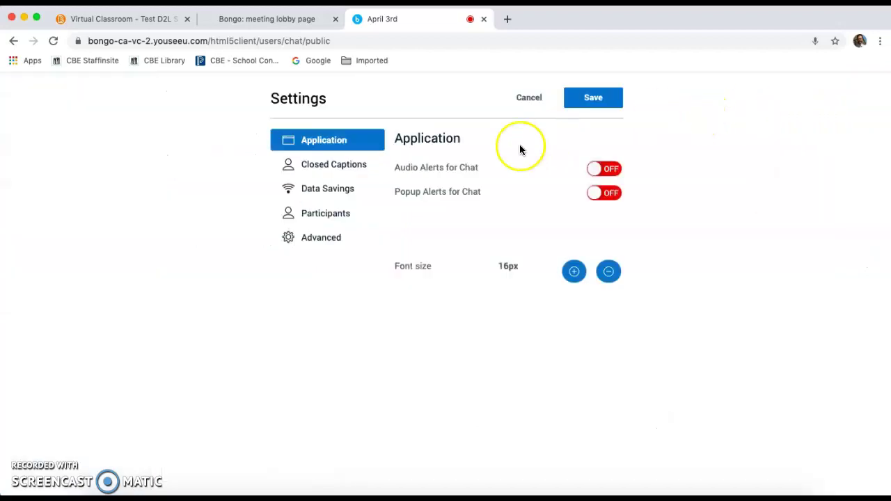
{"action": "left_click", "coordinate": [326, 218]}
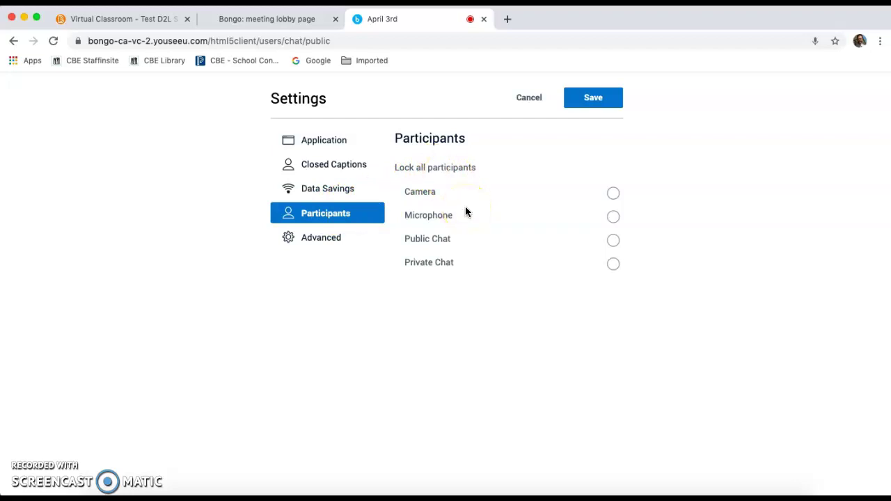
{"action": "left_click", "coordinate": [614, 265]}
{"action": "left_click", "coordinate": [597, 103]}
{"action": "left_click", "coordinate": [593, 98]}
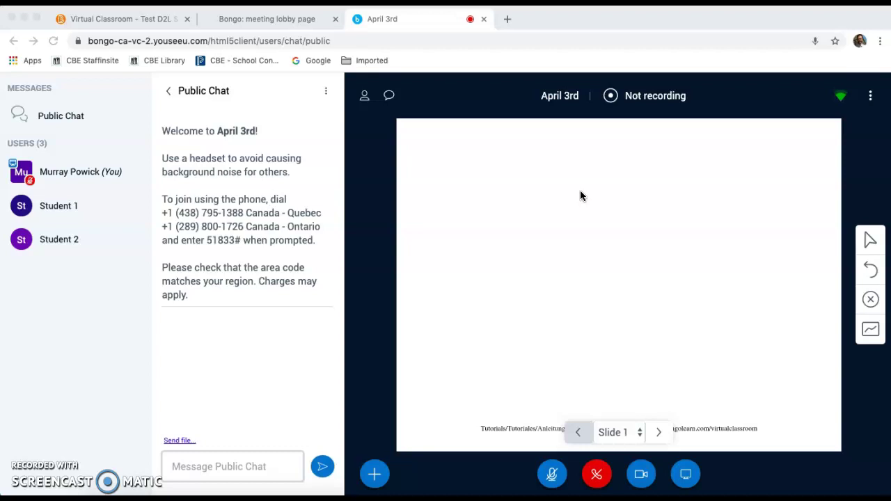
- Open the session actions menu from the + button at the bottom left
{"action": "mouse_move", "coordinate": [536, 255]}
{"action": "left_mouse_down"}
{"action": "mouse_move", "coordinate": [436, 420]}
{"action": "mouse_move", "coordinate": [374, 477]}
{"action": "left_mouse_up"}
{"action": "left_click", "coordinate": [374, 476]}
{"action": "left_click", "coordinate": [375, 476]}
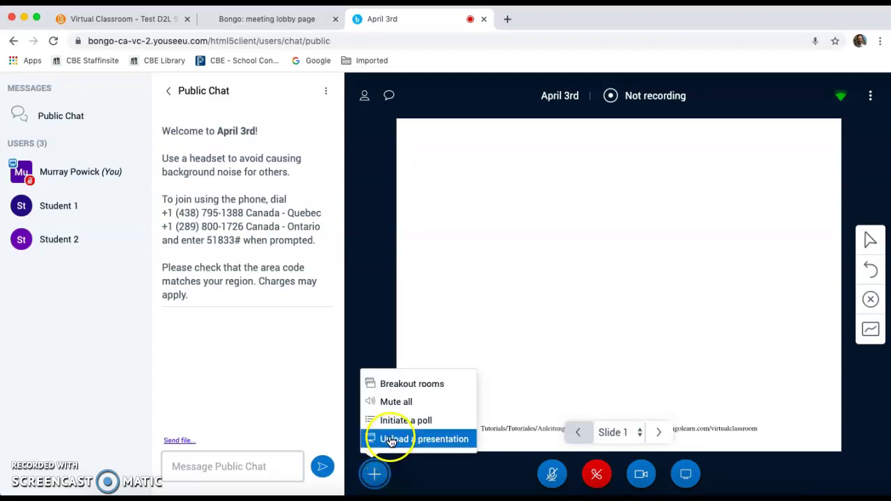
- Set up breakout rooms with 3 rooms and a 2-minute time limit
{"action": "left_click", "coordinate": [399, 387]}
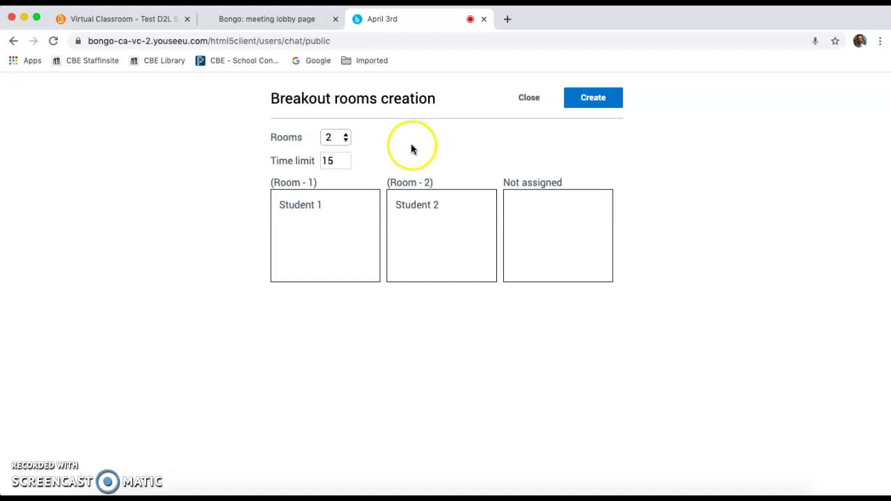
{"action": "left_click", "coordinate": [345, 137]}
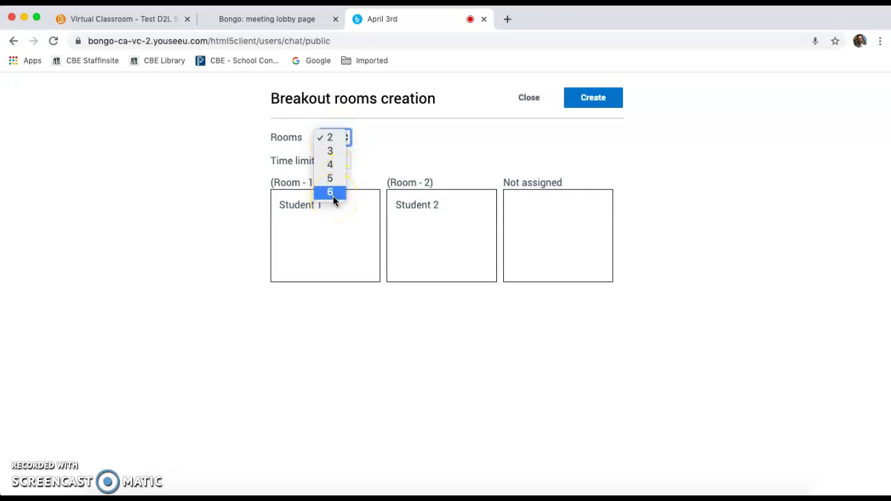
{"action": "left_click", "coordinate": [337, 155]}
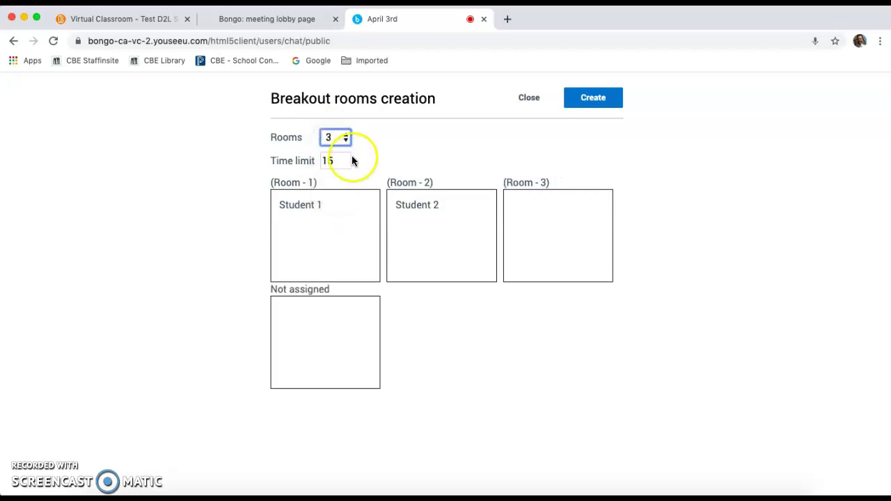
{"action": "left_click", "coordinate": [339, 161]}
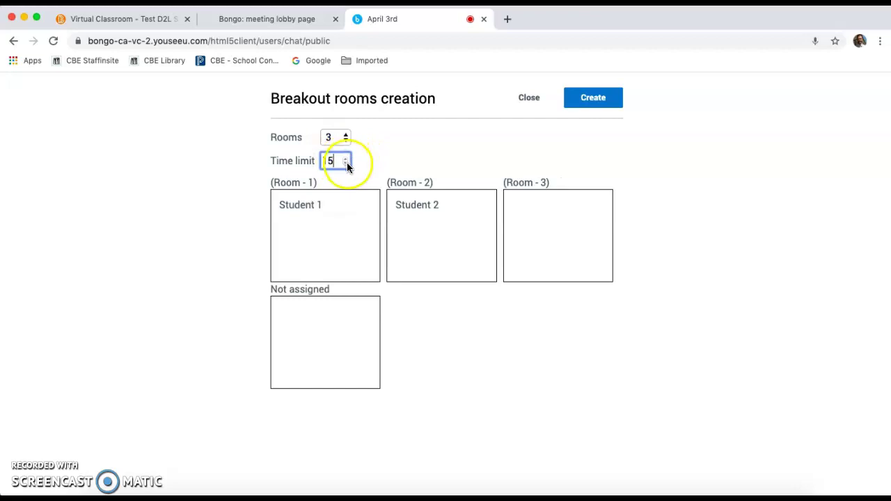
{"action": "left_click", "coordinate": [345, 163]}
{"action": "left_click", "coordinate": [345, 164]}
{"action": "left_click", "coordinate": [345, 164]}
{"action": "left_click", "coordinate": [344, 163]}
{"action": "left_click", "coordinate": [344, 164]}
{"action": "left_click", "coordinate": [344, 163]}
{"action": "left_click", "coordinate": [345, 164]}
{"action": "left_click", "coordinate": [345, 163]}
{"action": "left_click", "coordinate": [345, 164]}
{"action": "left_click", "coordinate": [345, 164]}
{"action": "left_click", "coordinate": [345, 164]}
{"action": "left_click", "coordinate": [365, 161]}
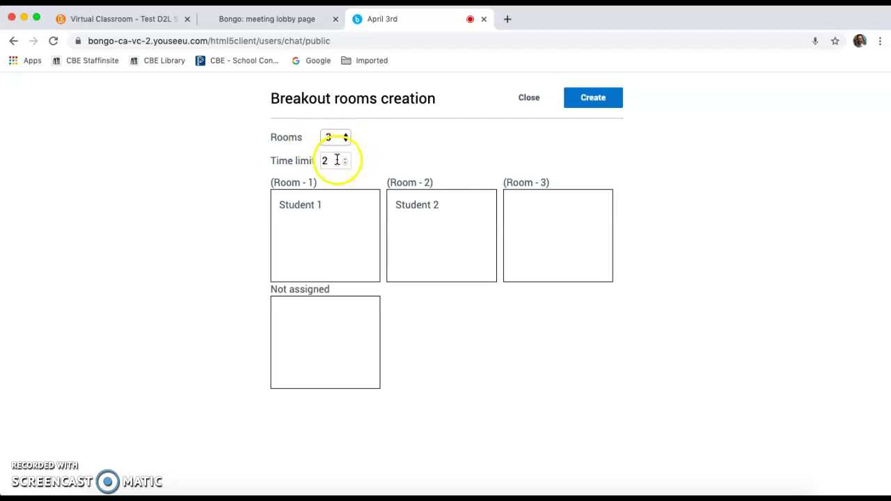
- Move Student 2 into Room 1 with Student 1 and create the rooms
{"action": "left_click", "coordinate": [411, 211]}
{"action": "left_click_drag", "start_coordinate": [411, 211], "coordinate": [307, 228]}
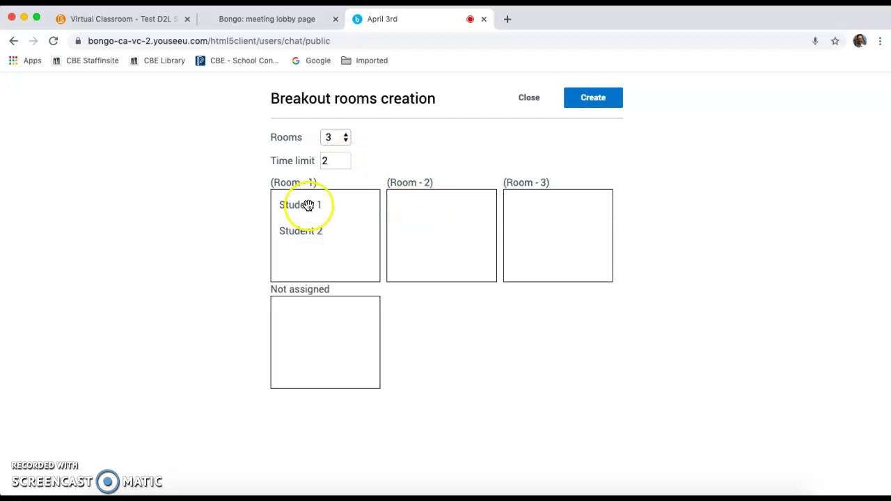
{"action": "left_click_drag", "start_coordinate": [370, 231], "coordinate": [295, 248]}
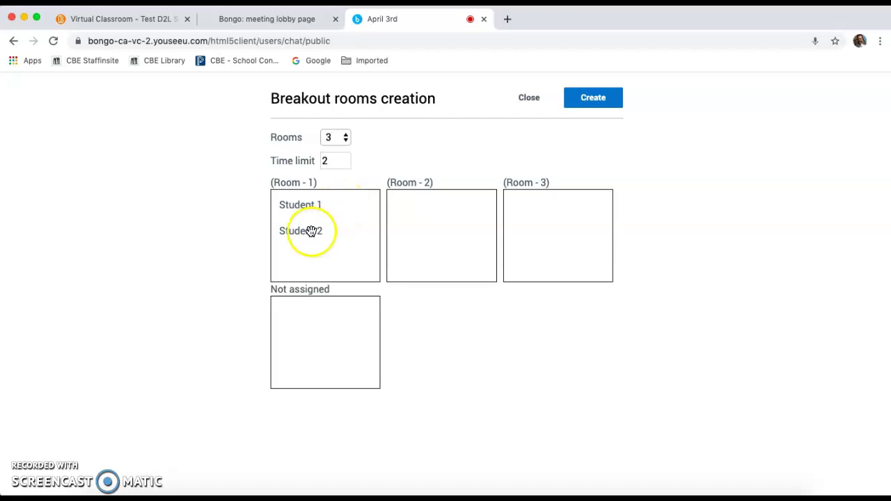
{"action": "left_click", "coordinate": [607, 91]}
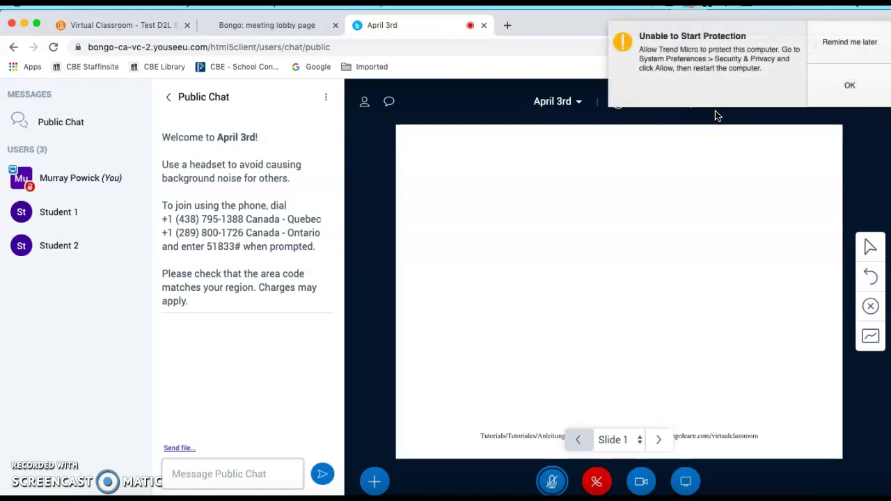
- Dismiss the Trend Micro warning, then open and close Student 1's options menu
{"action": "left_click", "coordinate": [829, 40]}
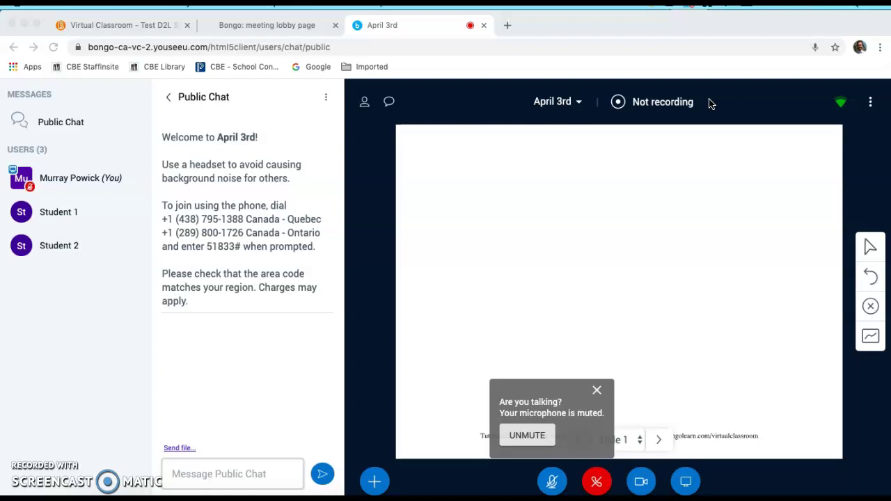
{"action": "left_click", "coordinate": [61, 213]}
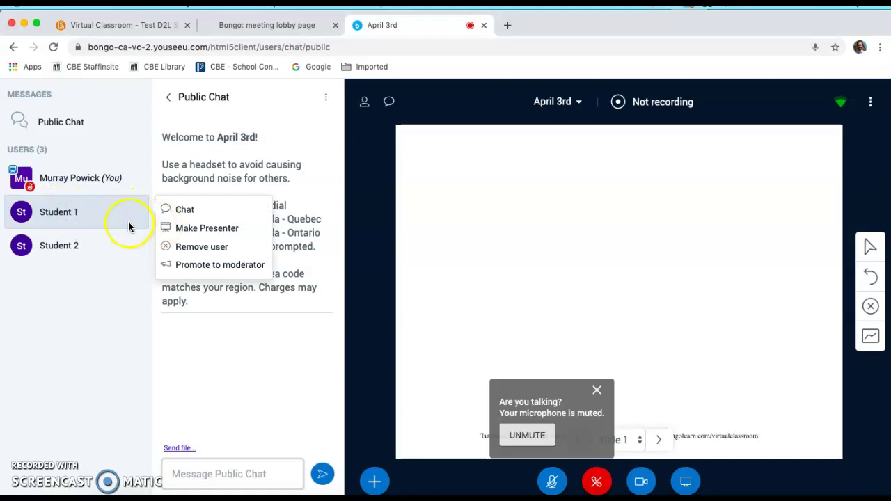
{"action": "left_click", "coordinate": [89, 216]}
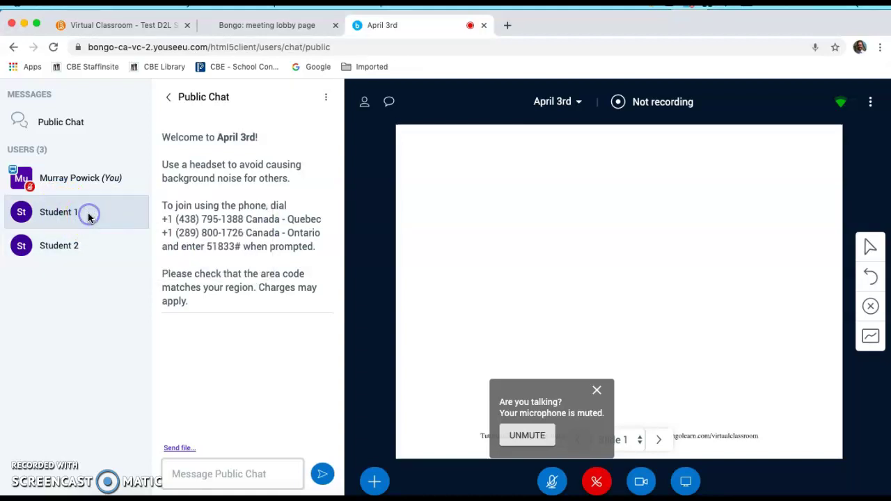
- Join breakout Room - 1 from the April 3rd room list and connect microphone audio after the echo test
{"action": "left_click", "coordinate": [578, 104]}
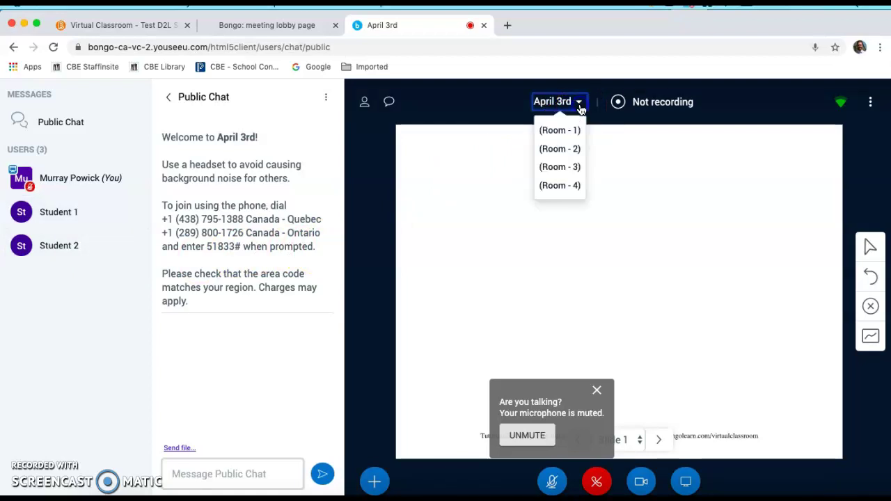
{"action": "left_click", "coordinate": [582, 107]}
{"action": "left_click_drag", "start_coordinate": [582, 107], "coordinate": [557, 139]}
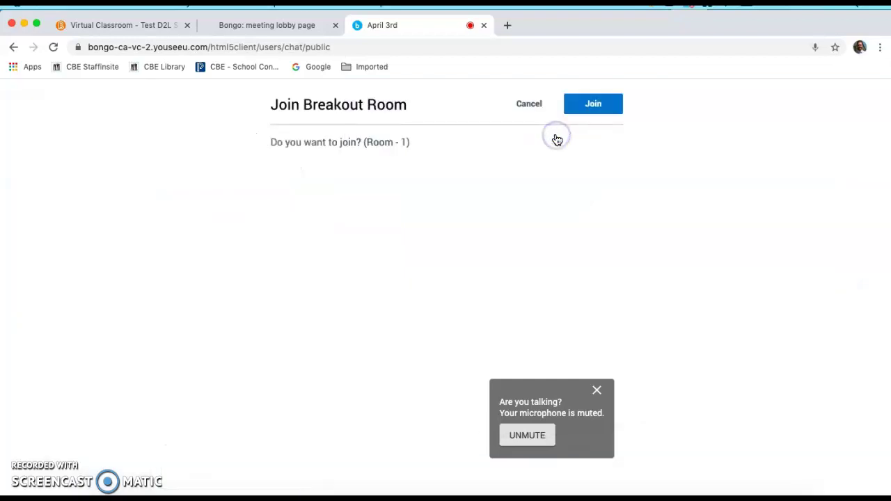
{"action": "left_click", "coordinate": [593, 116]}
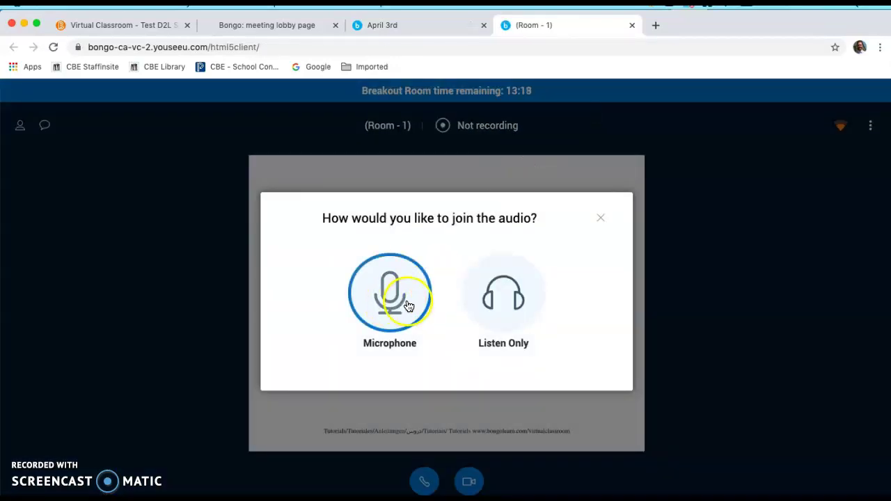
{"action": "left_click", "coordinate": [409, 307]}
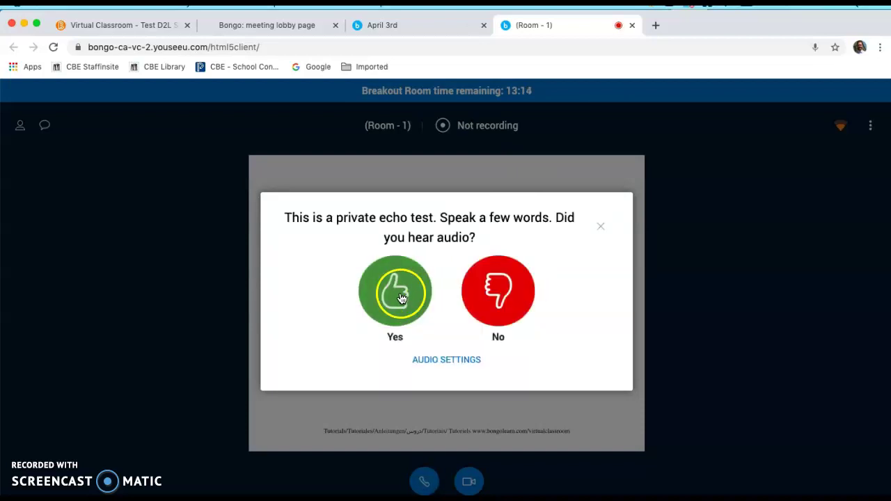
{"action": "left_click", "coordinate": [401, 298]}
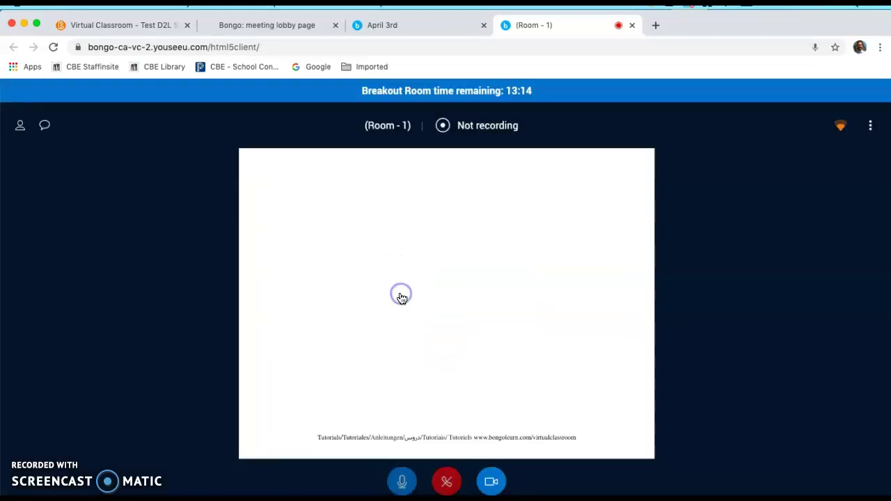
- Show Room 1's public chat and users list, and mute your microphone
{"action": "left_click", "coordinate": [45, 128]}
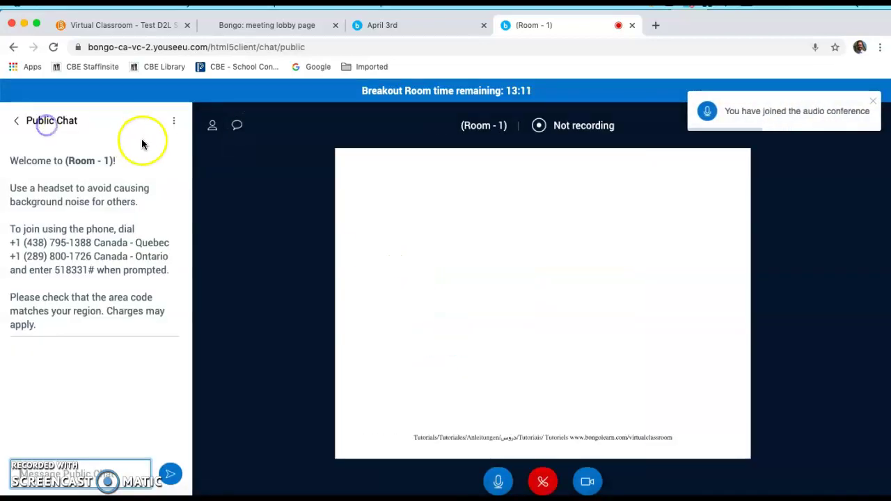
{"action": "left_click", "coordinate": [213, 132]}
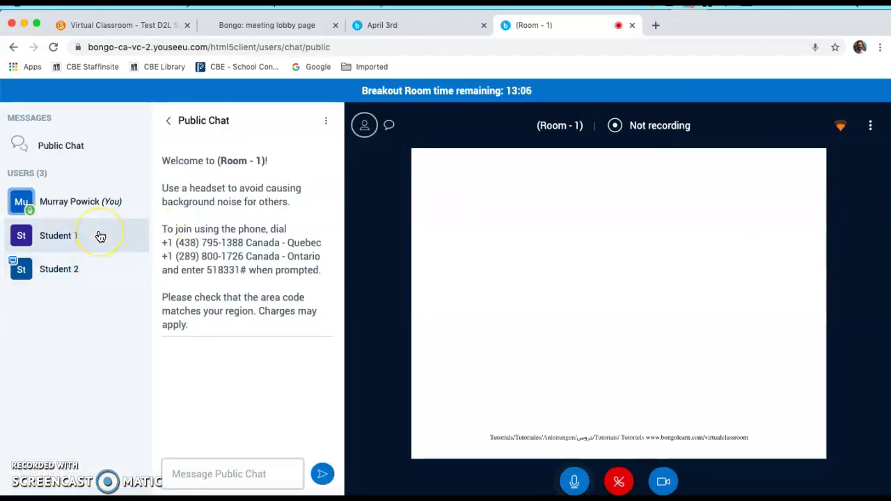
{"action": "left_click", "coordinate": [585, 482]}
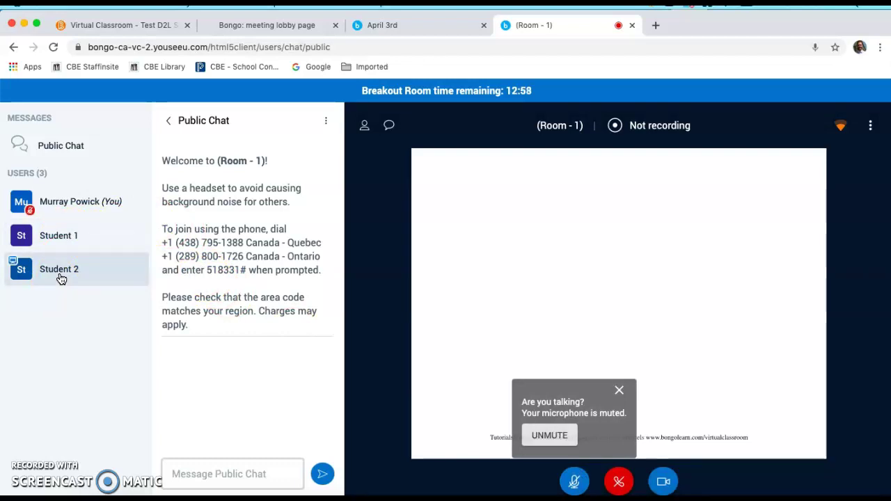
- Make yourself the presenter from your own entry in the Users list
{"action": "left_click", "coordinate": [59, 243]}
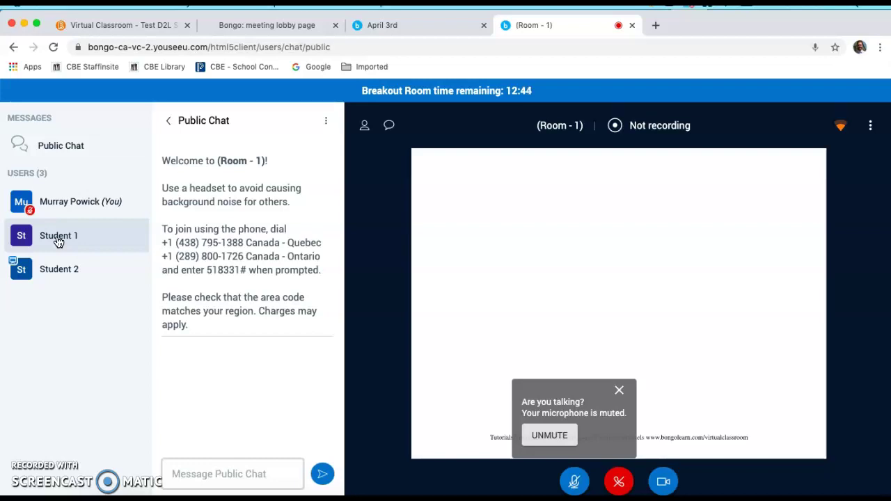
{"action": "left_click", "coordinate": [46, 239]}
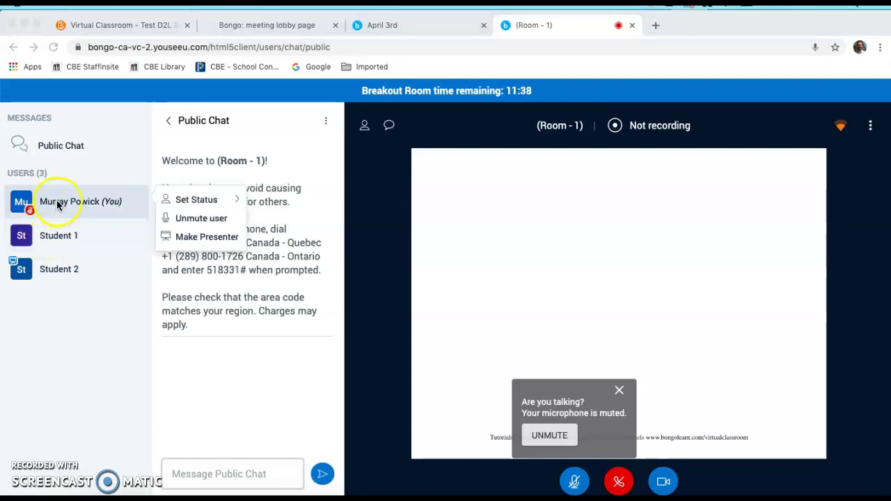
{"action": "left_click", "coordinate": [57, 204]}
{"action": "left_click", "coordinate": [57, 207]}
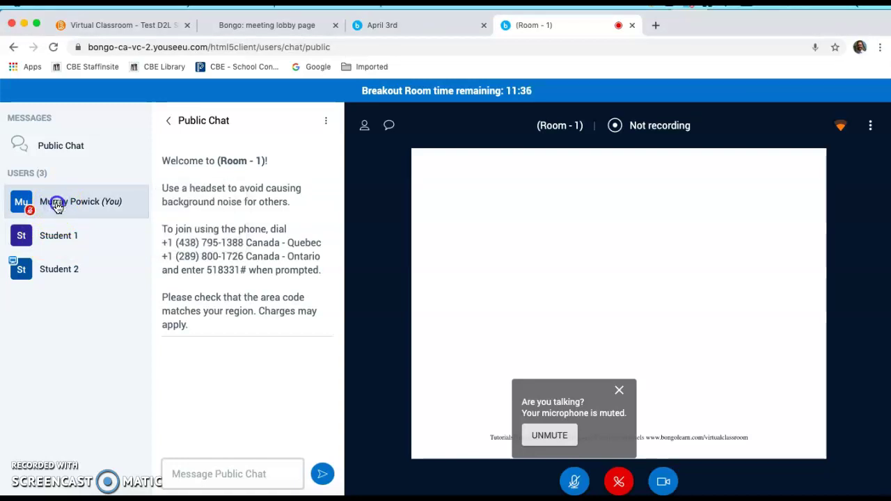
{"action": "left_click", "coordinate": [57, 208]}
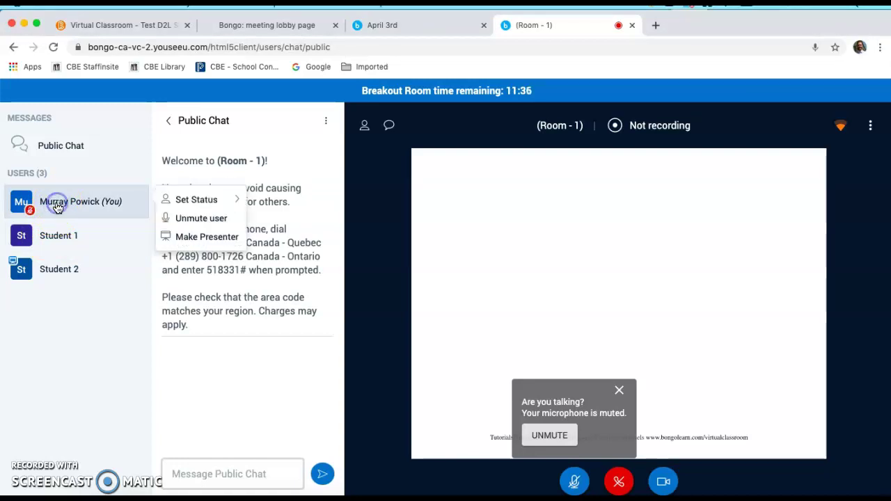
{"action": "left_click", "coordinate": [204, 239]}
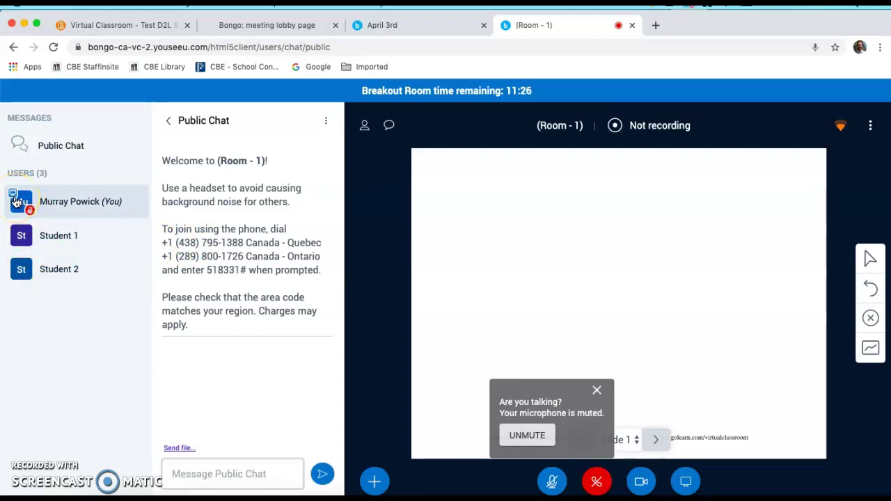
- Add a text box reading 'Whiteboard tools' near the upper left of Room 1's whiteboard
{"action": "left_click", "coordinate": [871, 262]}
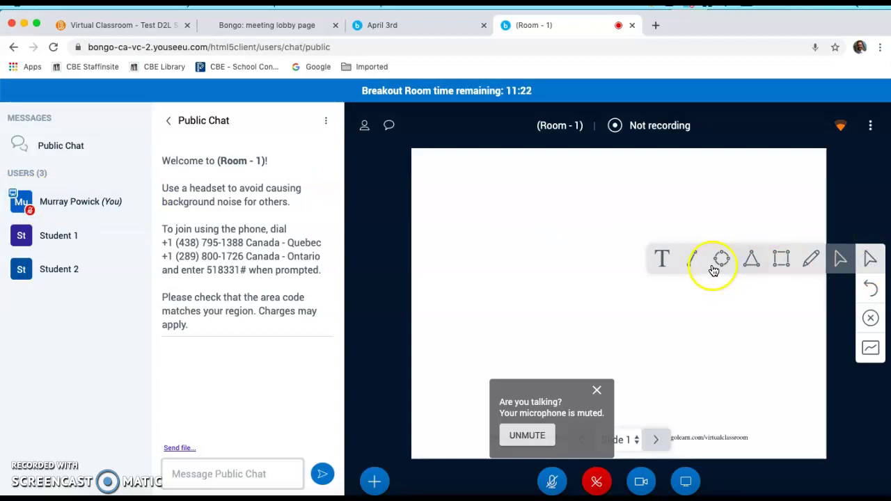
{"action": "left_click", "coordinate": [665, 265]}
{"action": "left_click_drag", "start_coordinate": [488, 211], "coordinate": [603, 288]}
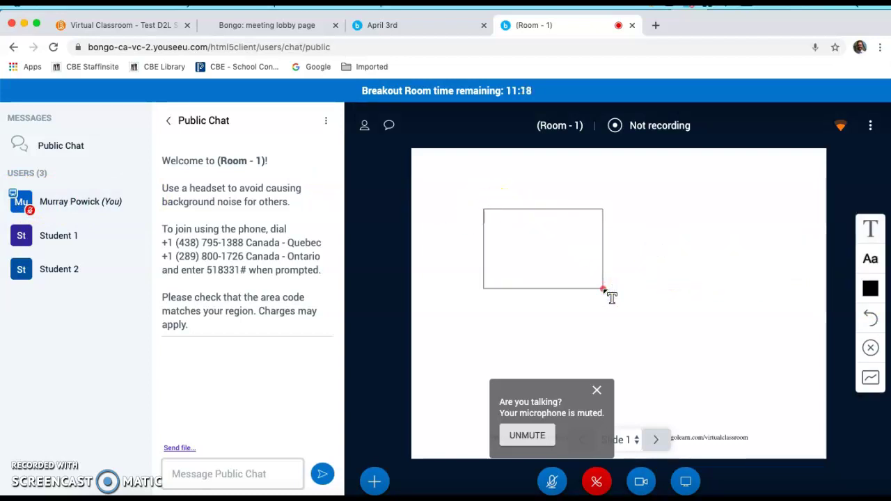
{"action": "type", "text": "Whiteboard tools"}
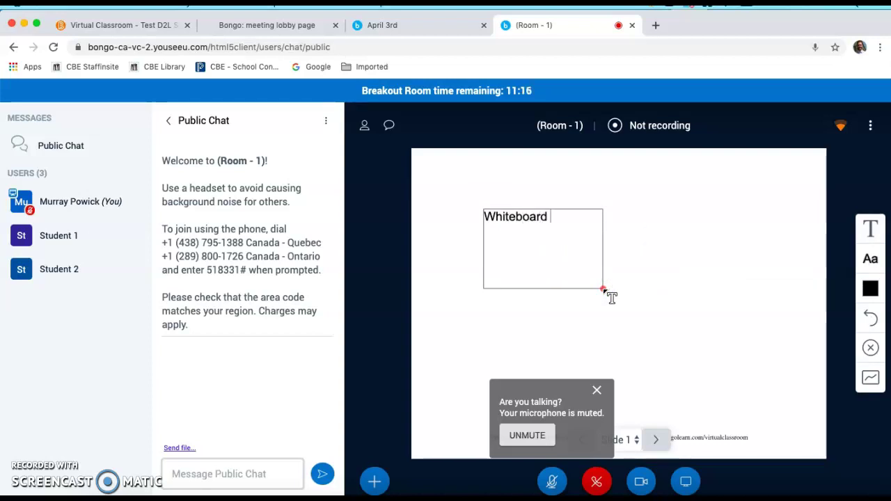
{"action": "left_click", "coordinate": [664, 330]}
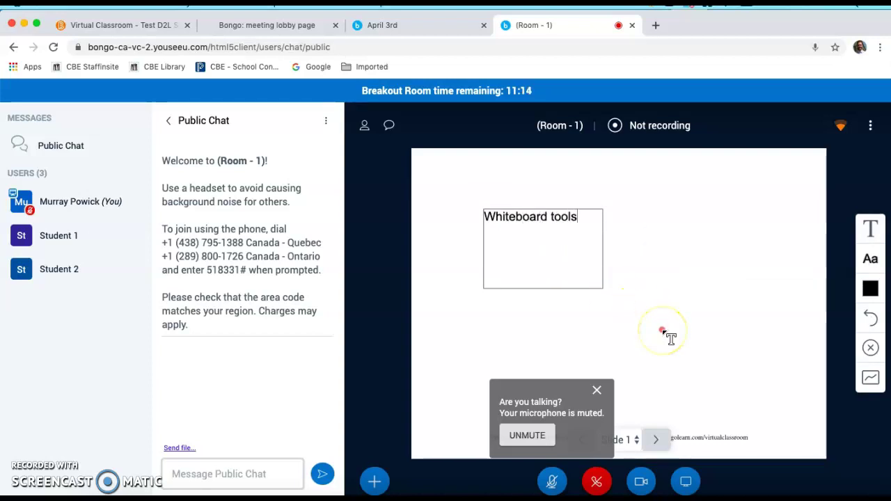
{"action": "left_click_drag", "start_coordinate": [639, 279], "coordinate": [551, 192]}
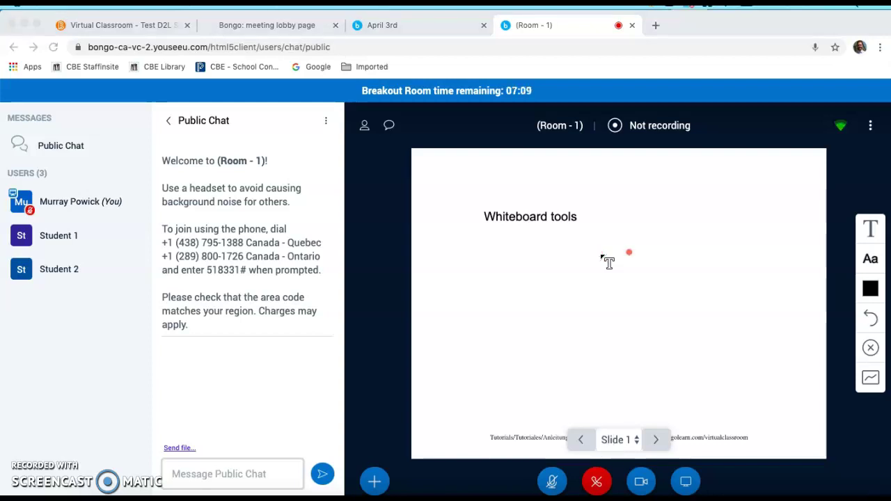
{"action": "left_click", "coordinate": [625, 260]}
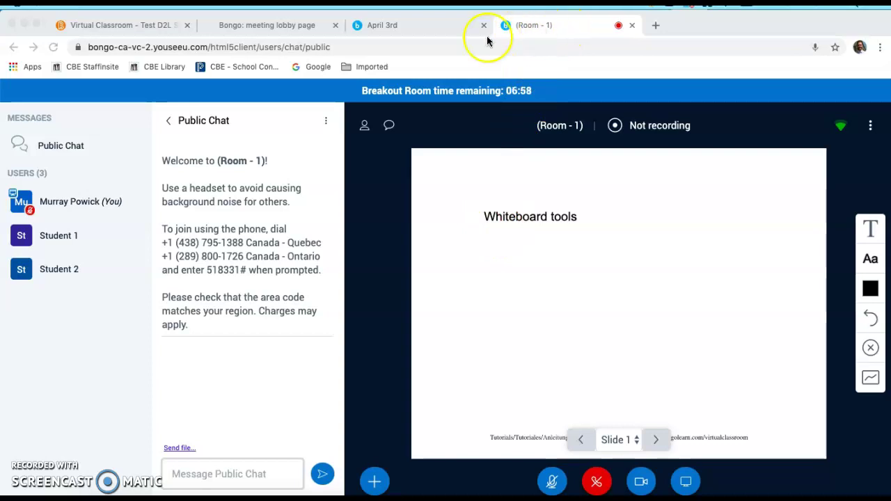
- Return to the main April 3rd session, check its breakout room list, and open the + Actions menu
{"action": "left_click", "coordinate": [387, 27]}
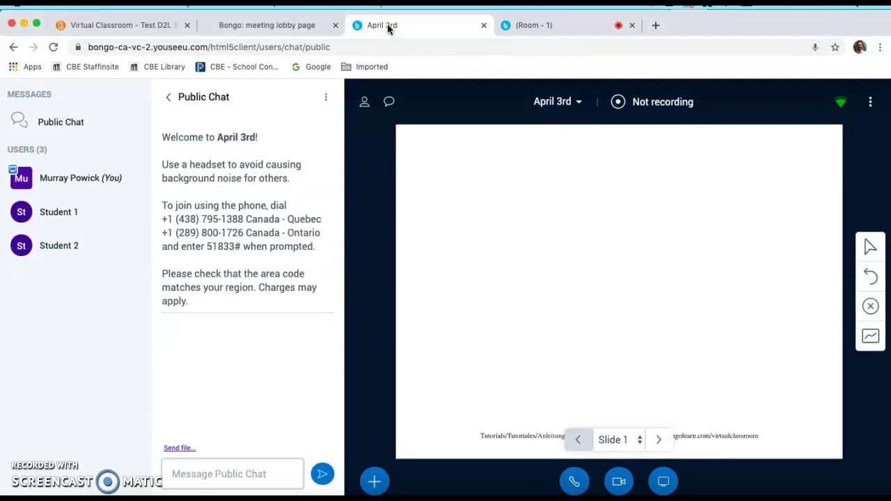
{"action": "left_click", "coordinate": [583, 104]}
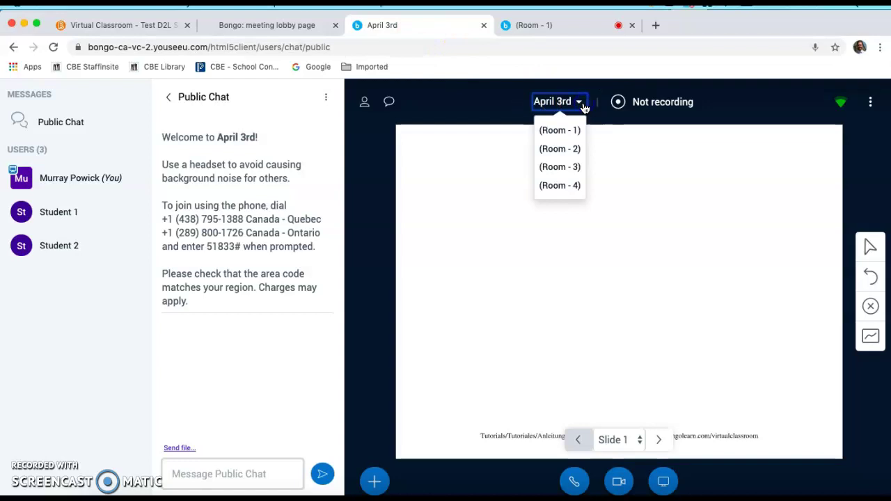
{"action": "left_click", "coordinate": [557, 152]}
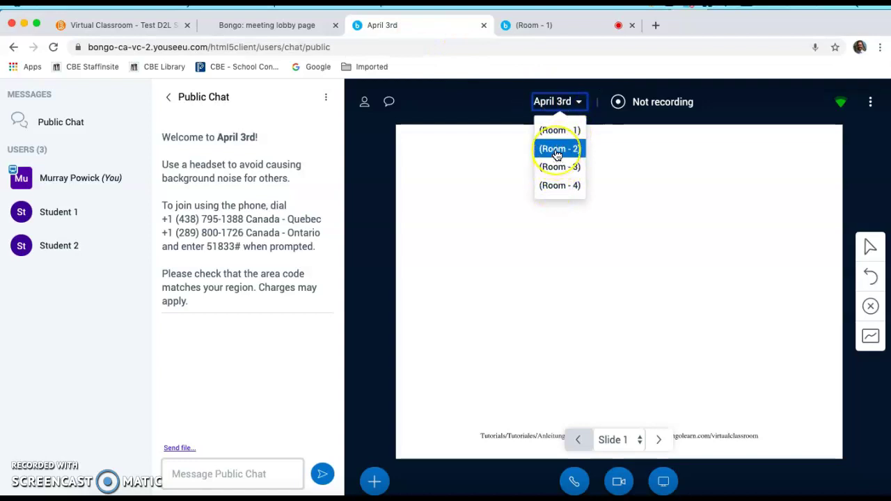
{"action": "left_click", "coordinate": [377, 486]}
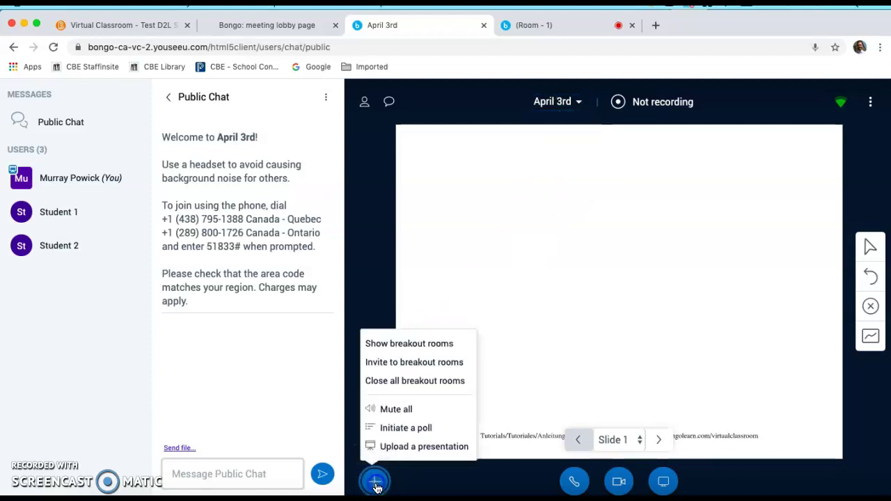
- Review the breakout room assignments under Invite to breakout rooms, then close the overview
{"action": "left_click", "coordinate": [413, 367]}
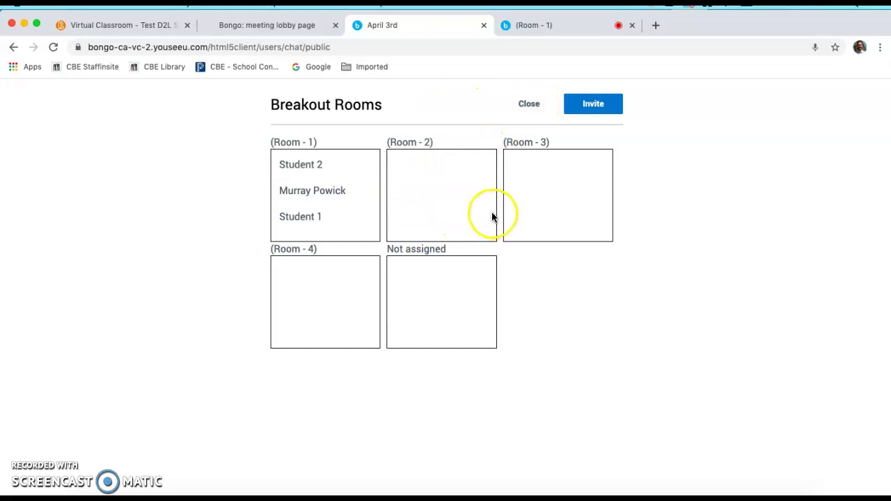
{"action": "left_click", "coordinate": [529, 113]}
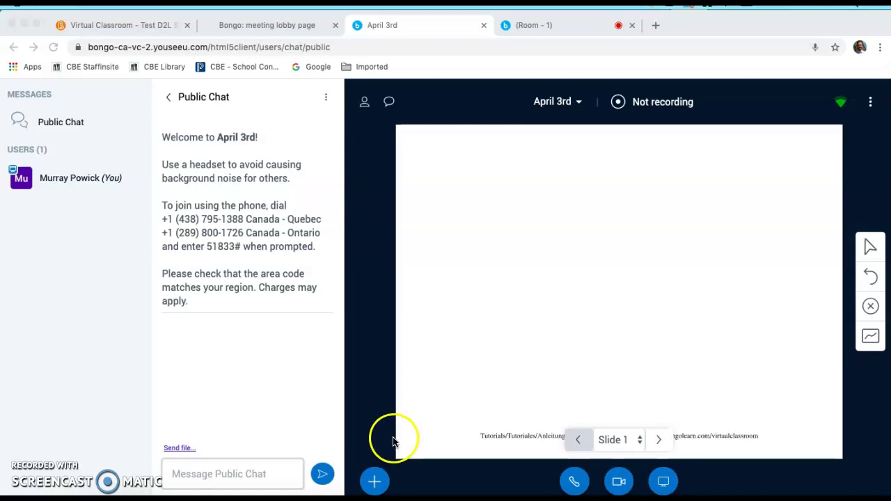
- Close all breakout rooms from the session's + Actions menu
{"action": "left_click", "coordinate": [374, 482]}
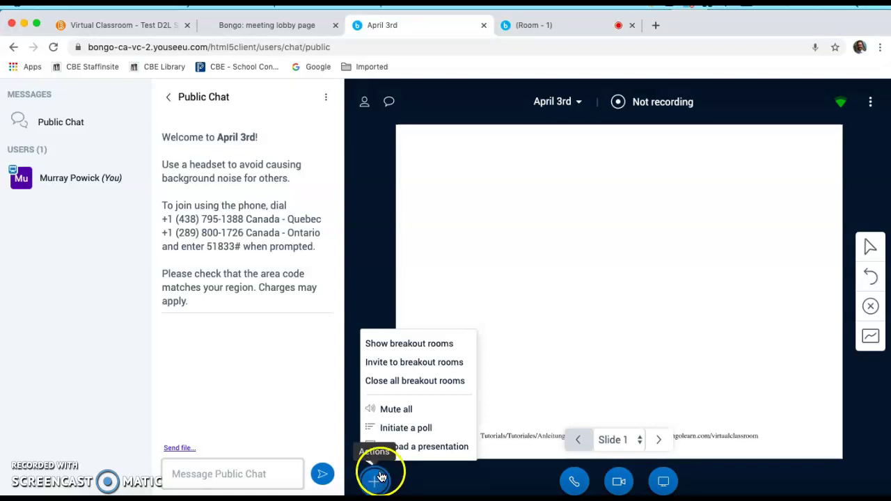
{"action": "left_click", "coordinate": [398, 381]}
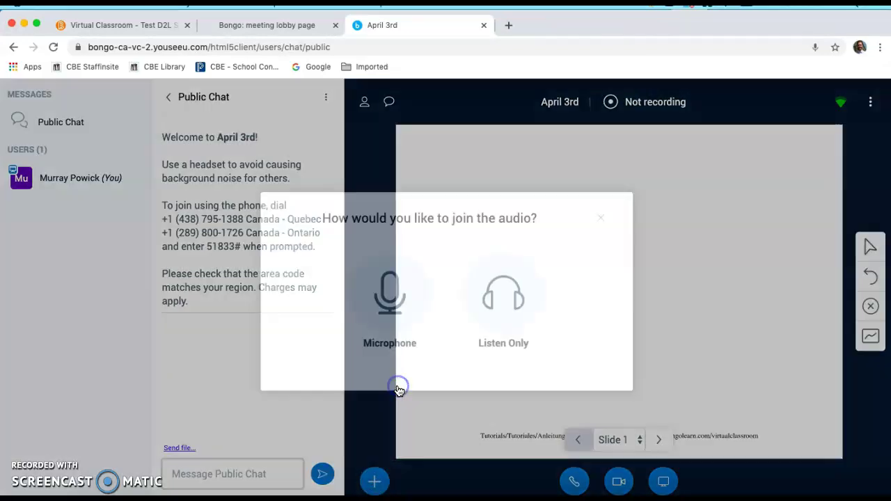